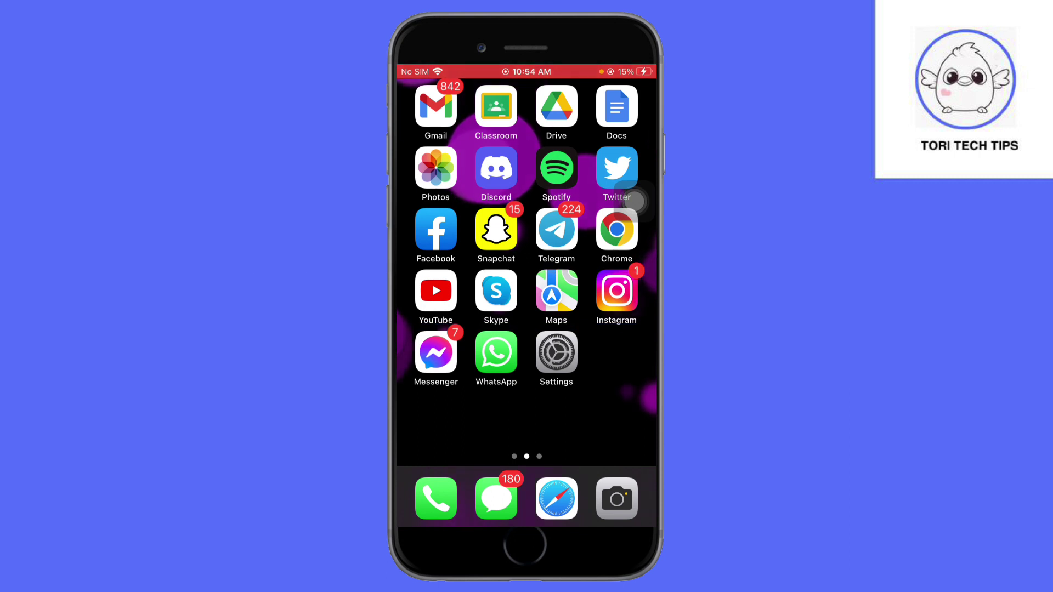
- Set Screen Time's iTunes & App Store Purchases to Don't Require a password, then go back
left_click(556, 354)
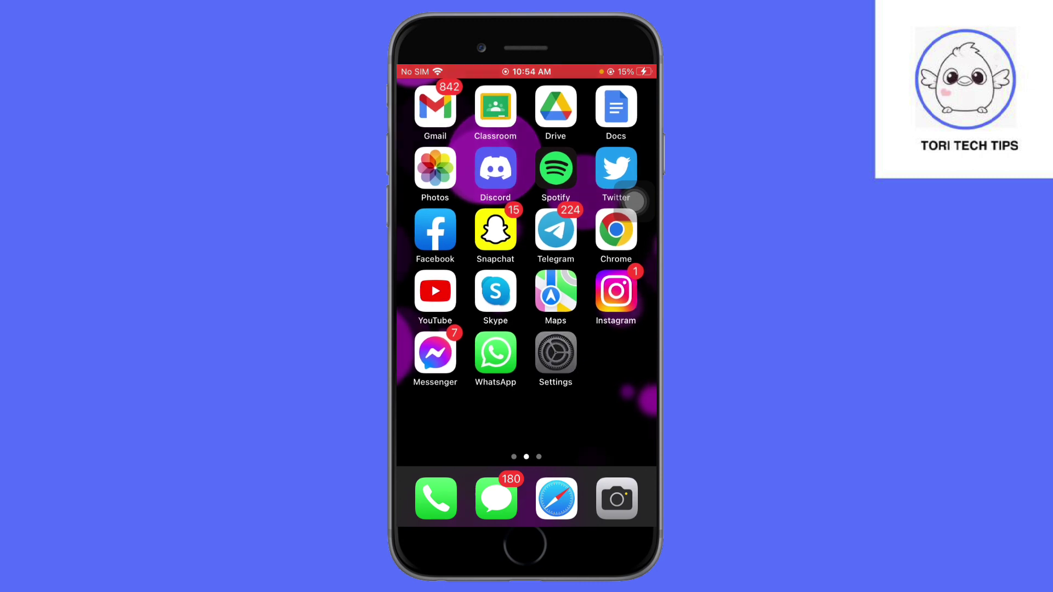
scroll(634, 202, "down", 2)
scroll(634, 201, "down", 3)
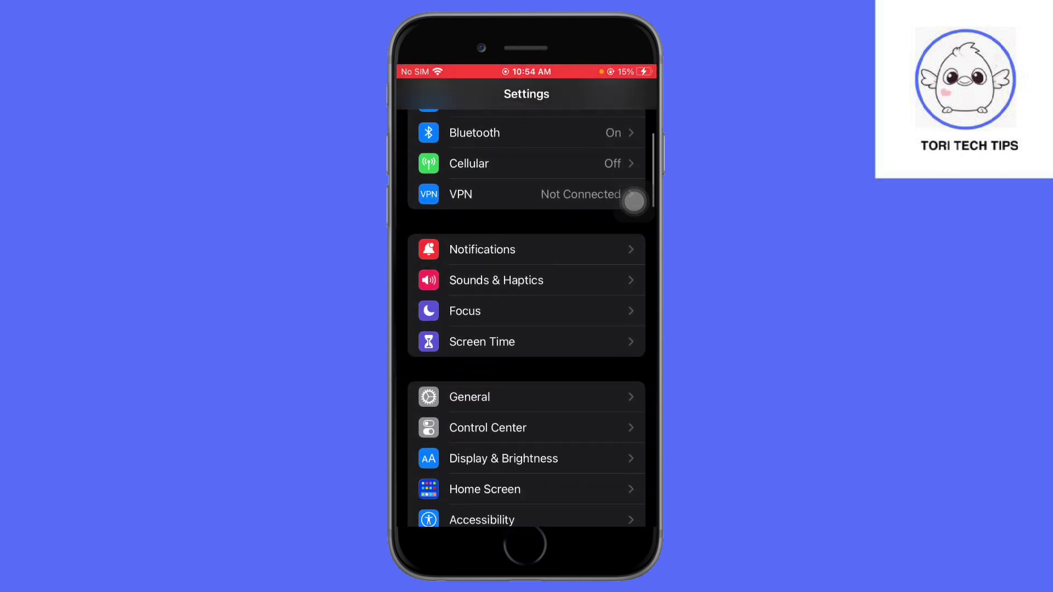
left_click(482, 339)
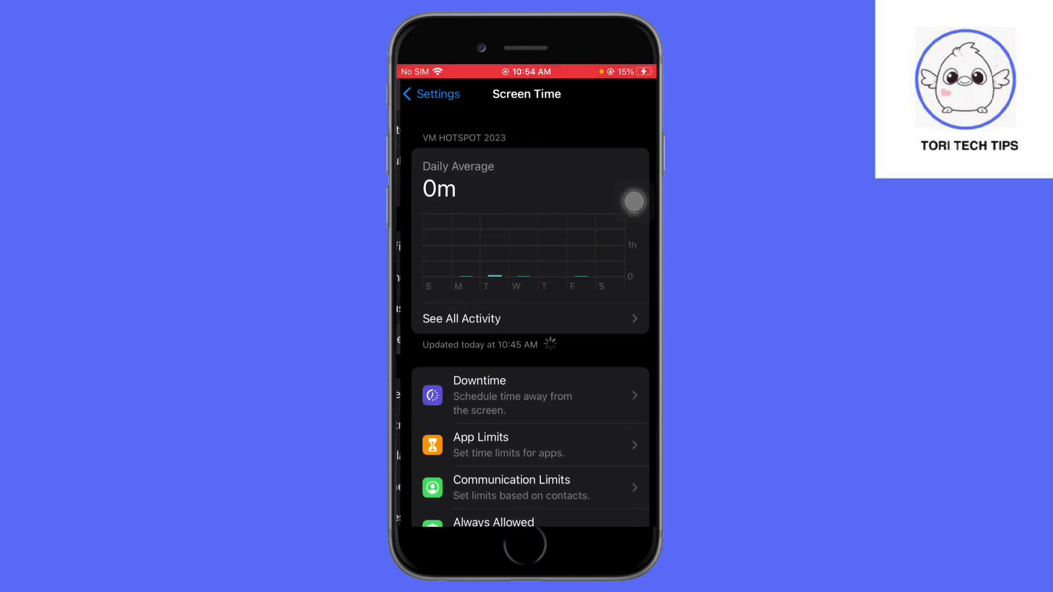
scroll(633, 201, "down", 1)
scroll(633, 201, "down", 2)
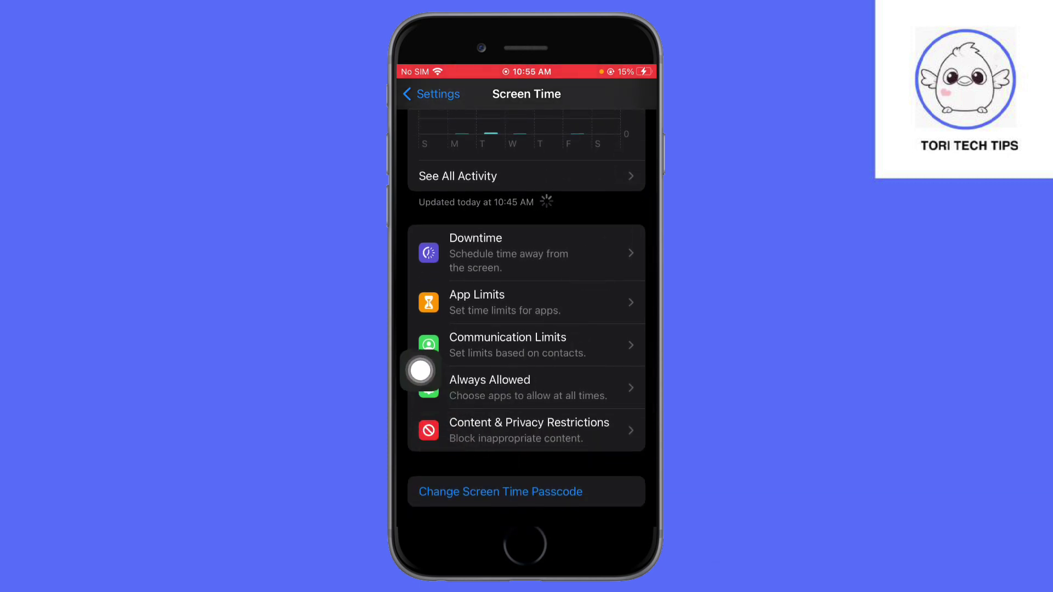
left_click(529, 430)
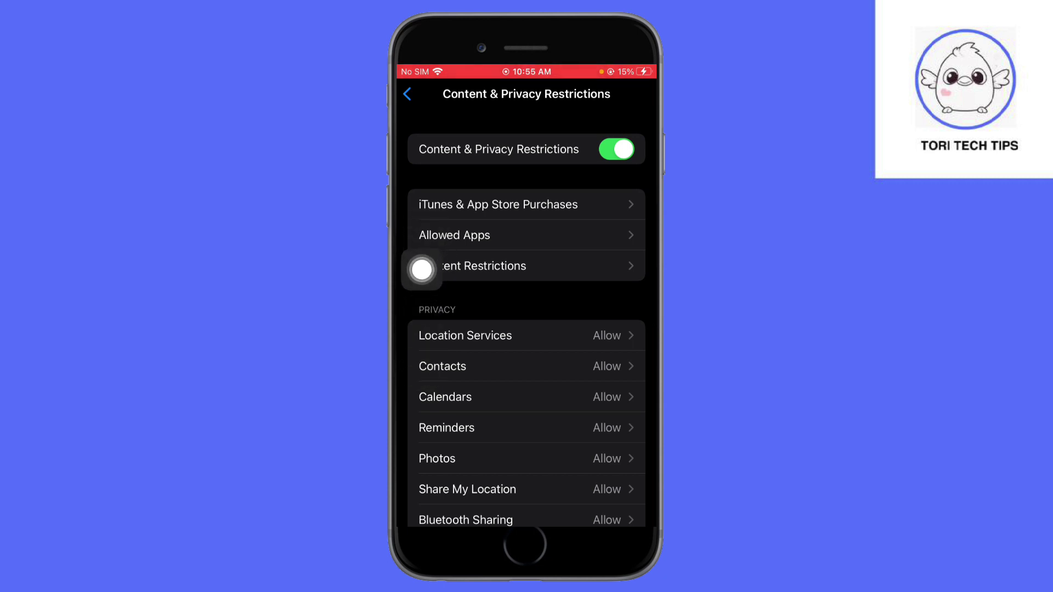
left_click(418, 266)
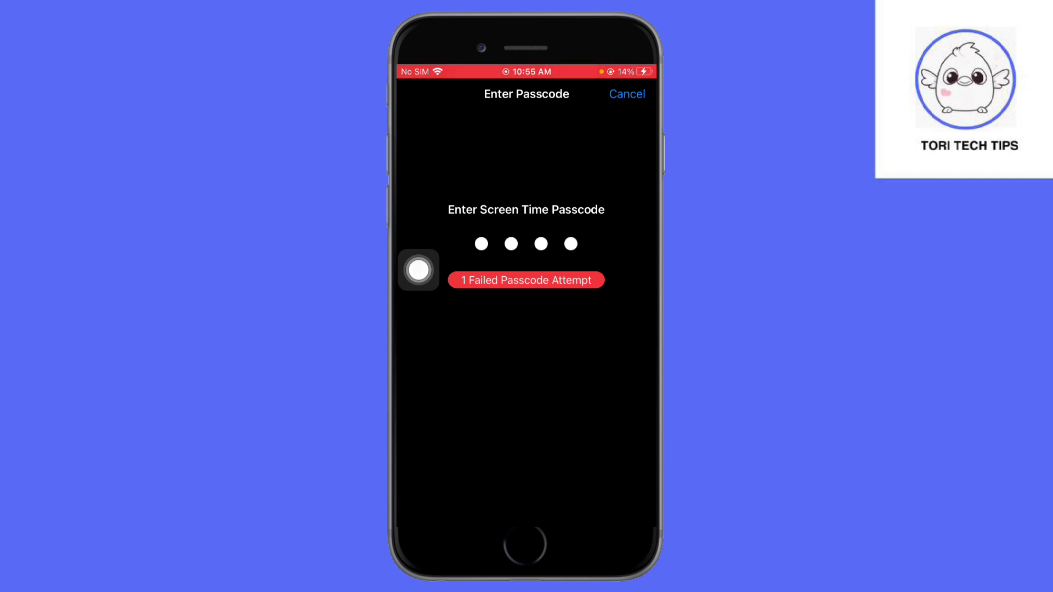
left_click(470, 204)
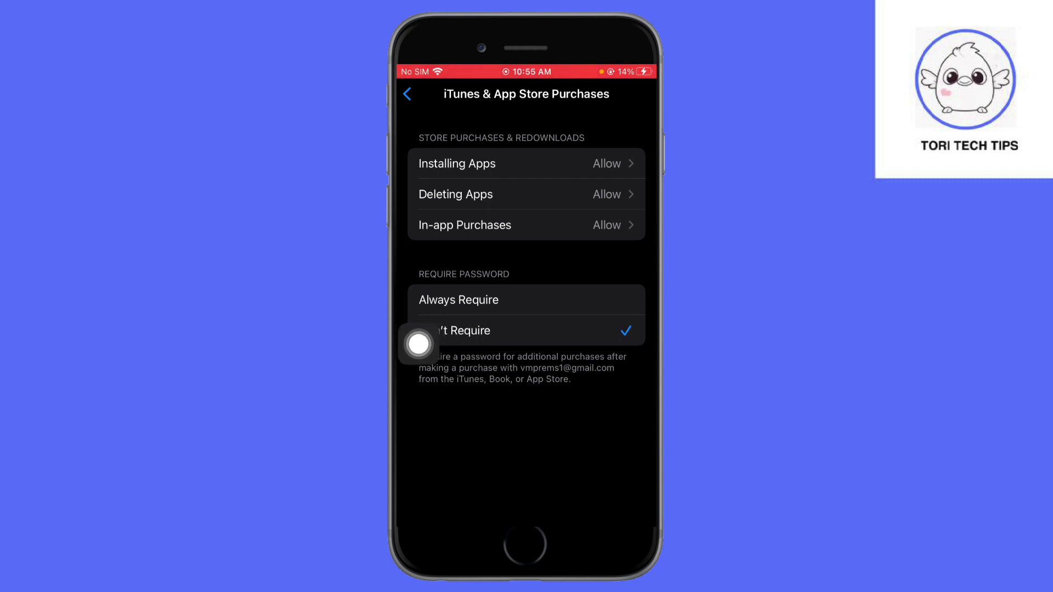
left_click(406, 93)
- Return to Screen Time, then launch the App Store from the home screen's third page
left_click(407, 94)
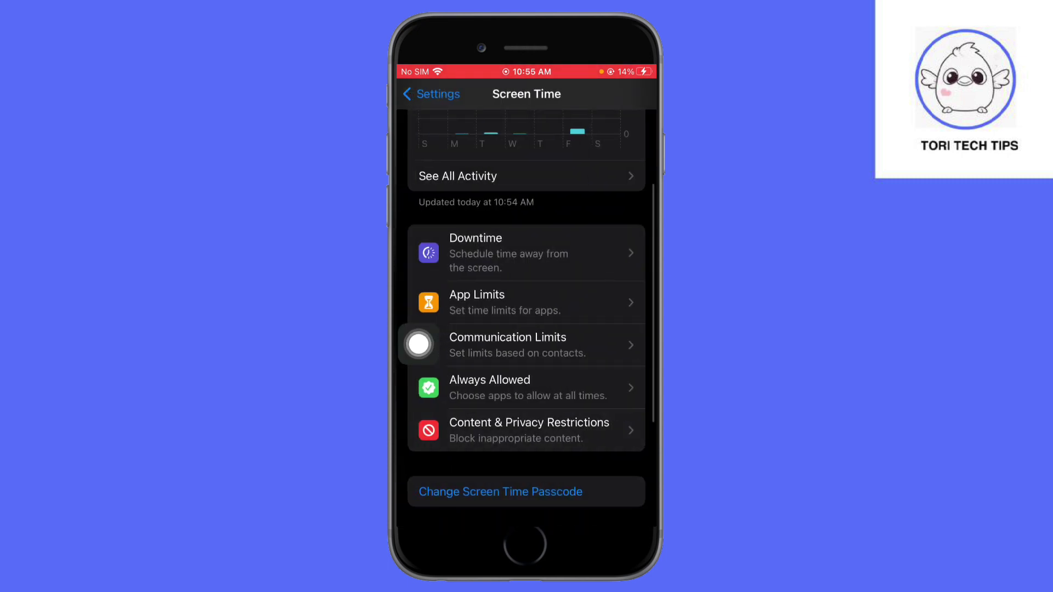
key("super")
left_click_drag(592, 328, 460, 329)
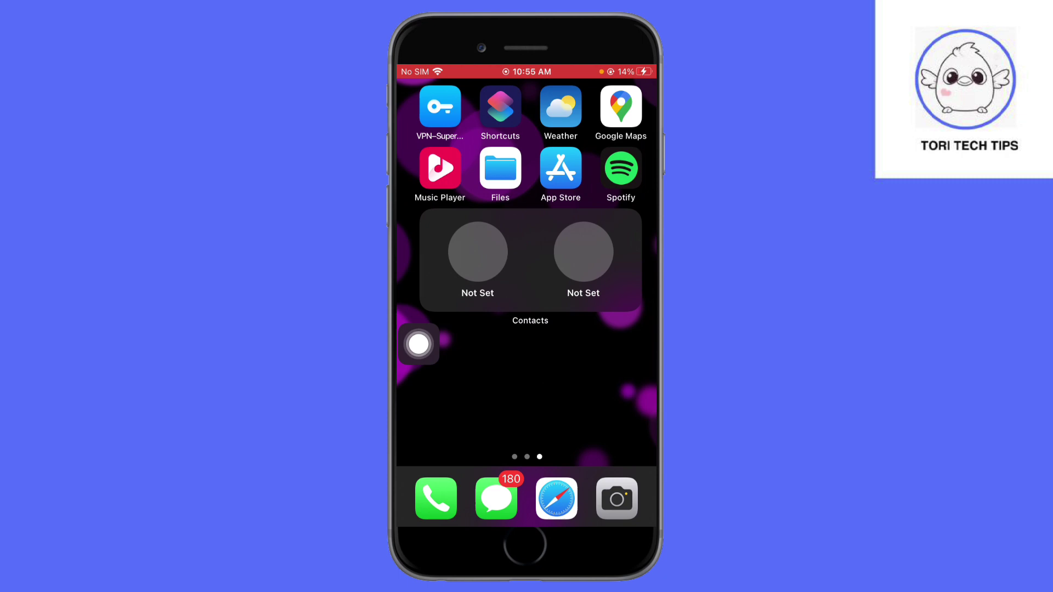
left_click(560, 170)
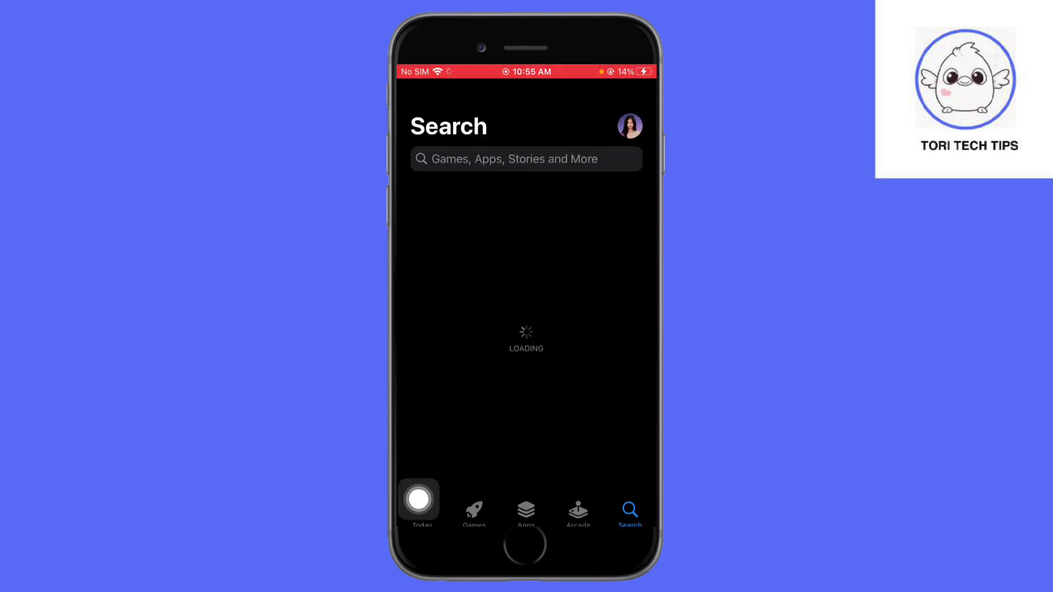
- Search the App Store for 'apk' and scroll through the results
left_click(527, 159)
type("apk")
key("Return")
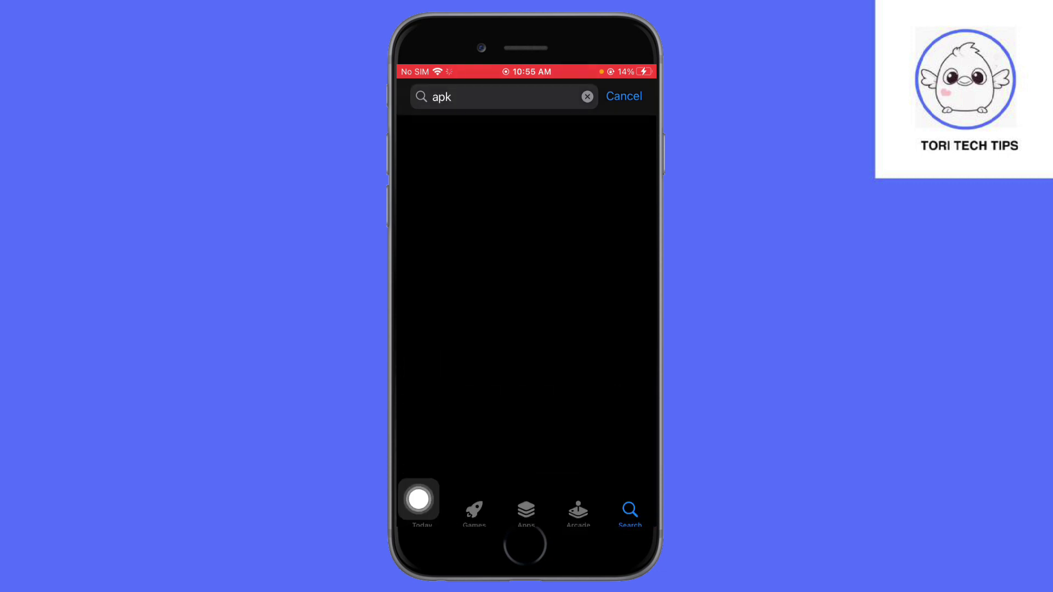
left_click_drag(418, 500, 416, 388)
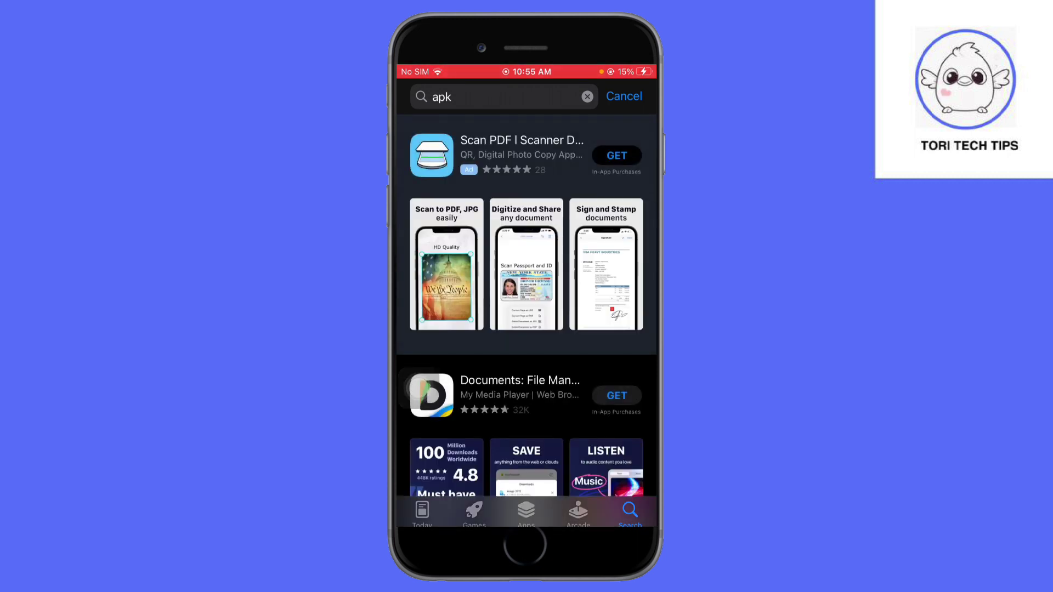
scroll(527, 329, "down", 3)
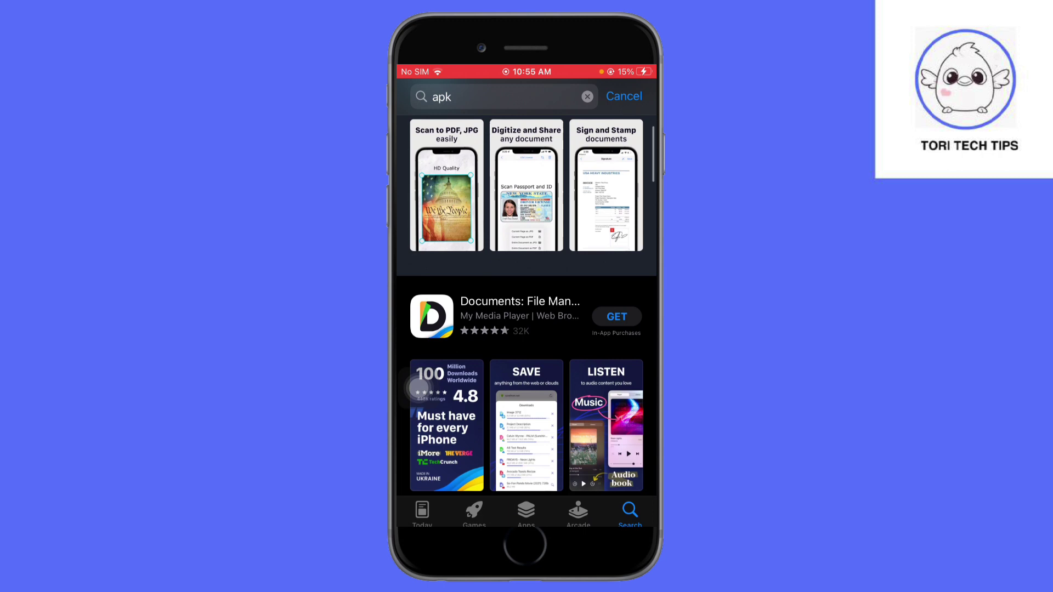
scroll(527, 329, "down", 3)
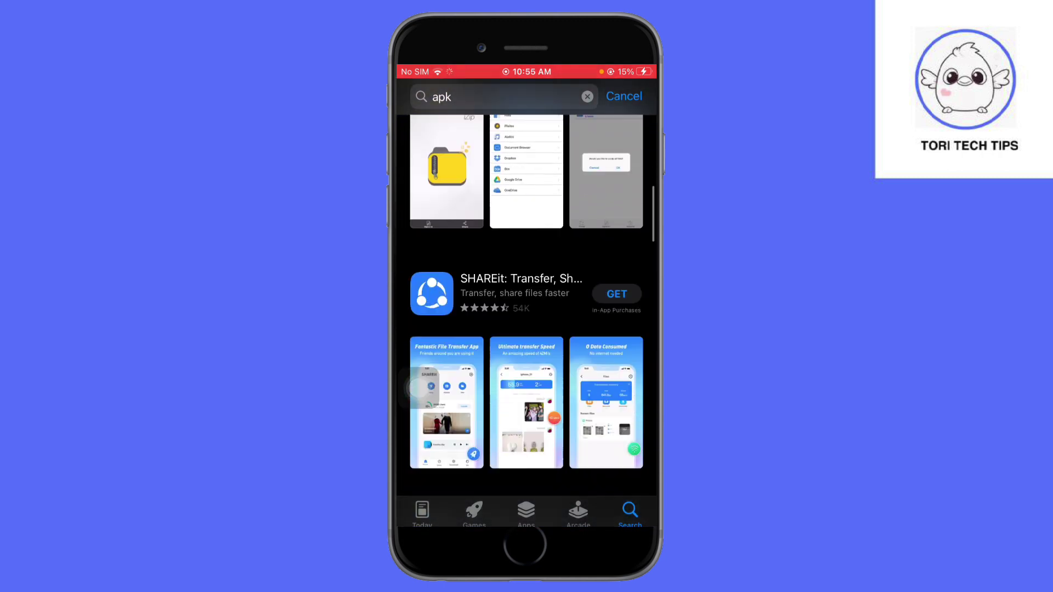
scroll(527, 329, "down", 3)
scroll(527, 329, "down", 3)
scroll(527, 329, "down", 3)
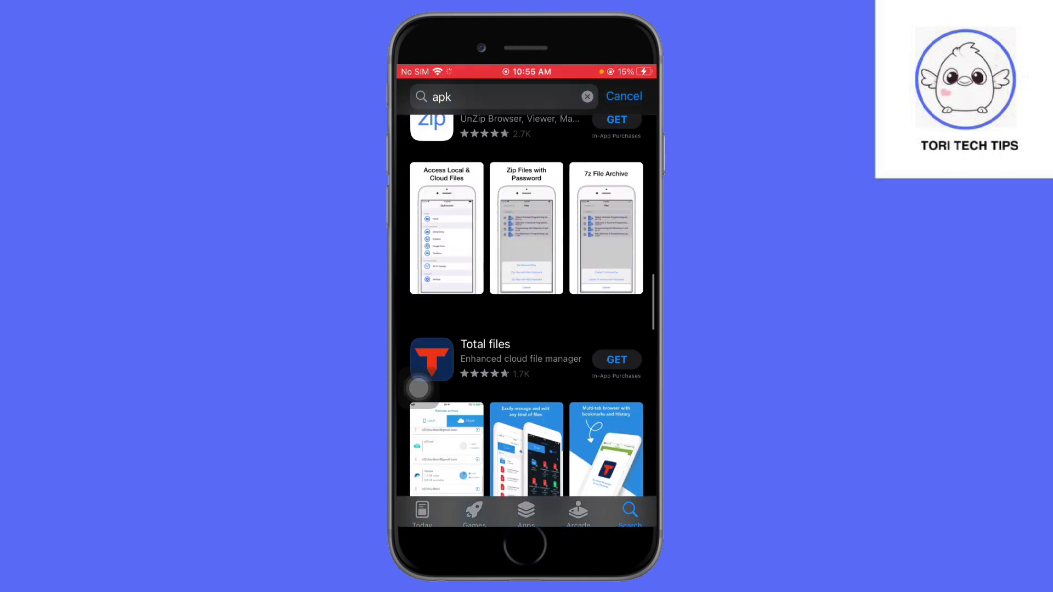
scroll(423, 386, "down", 5)
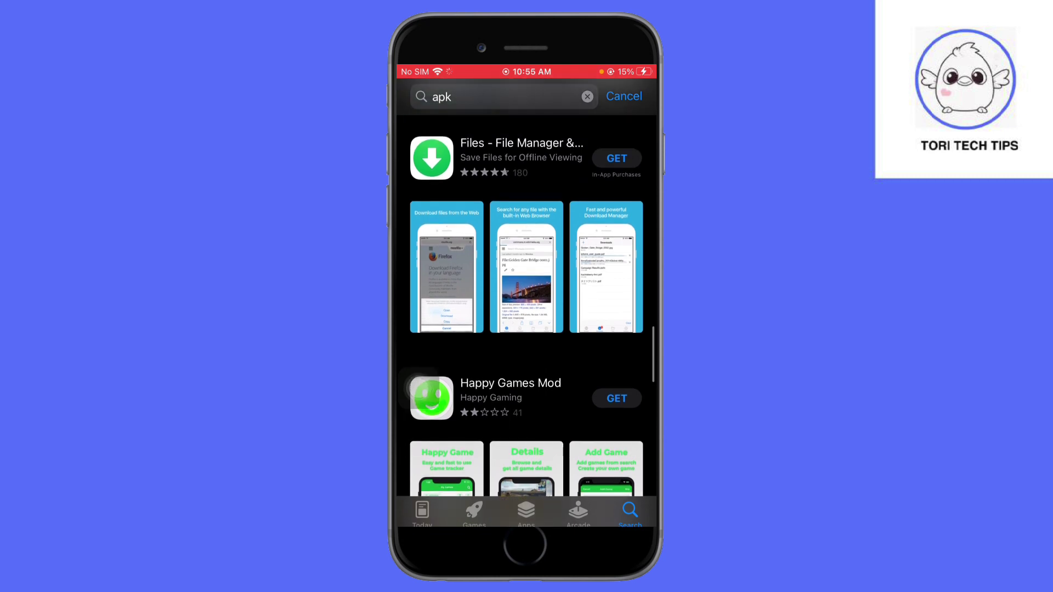
scroll(424, 396, "down", 2)
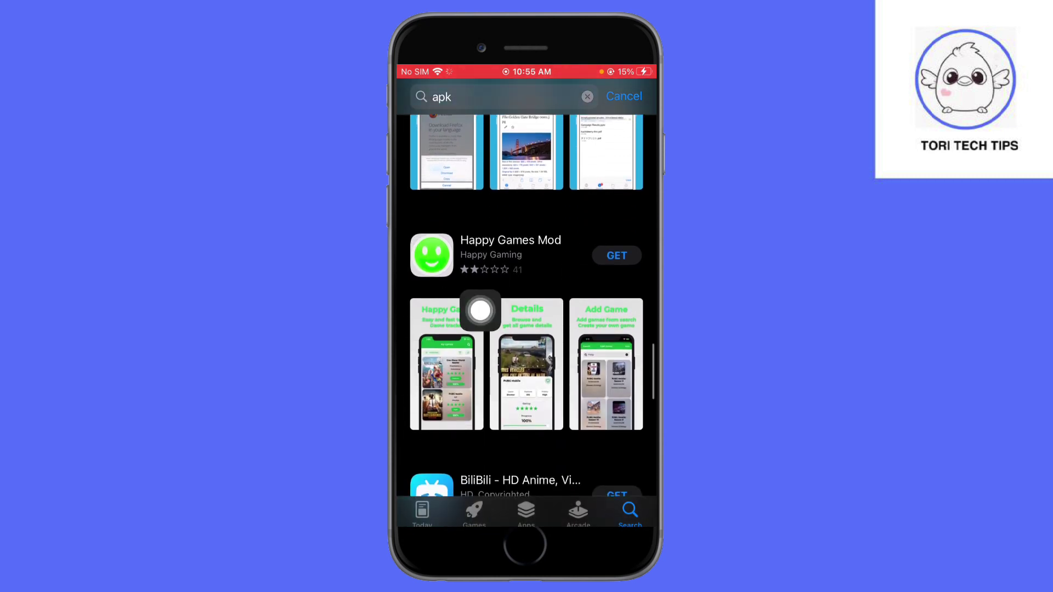
- Refine the search to 'apk downloader', browse the results, then return home
left_click(523, 98)
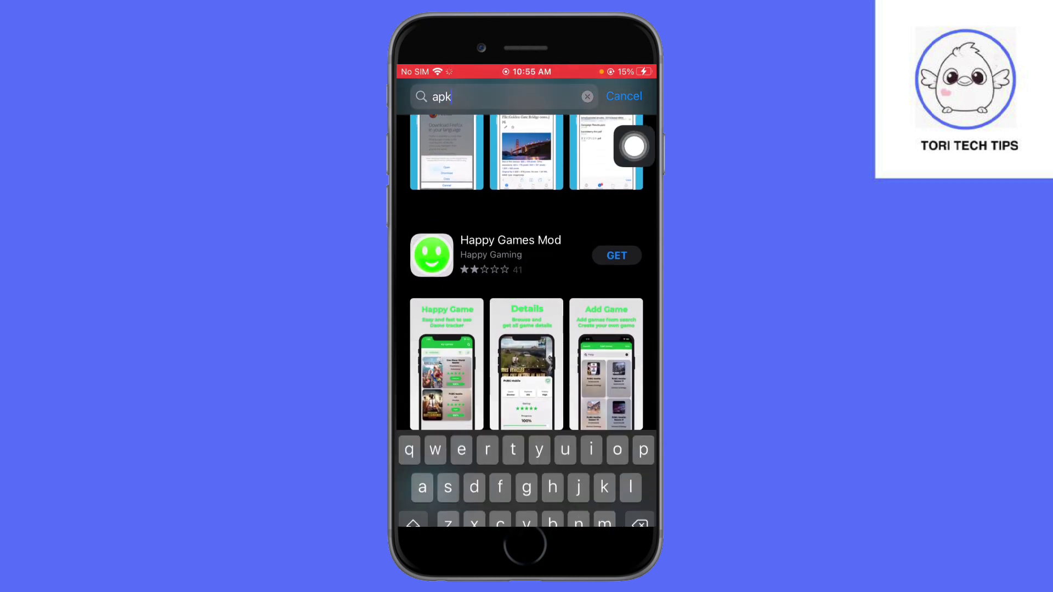
type(" dow")
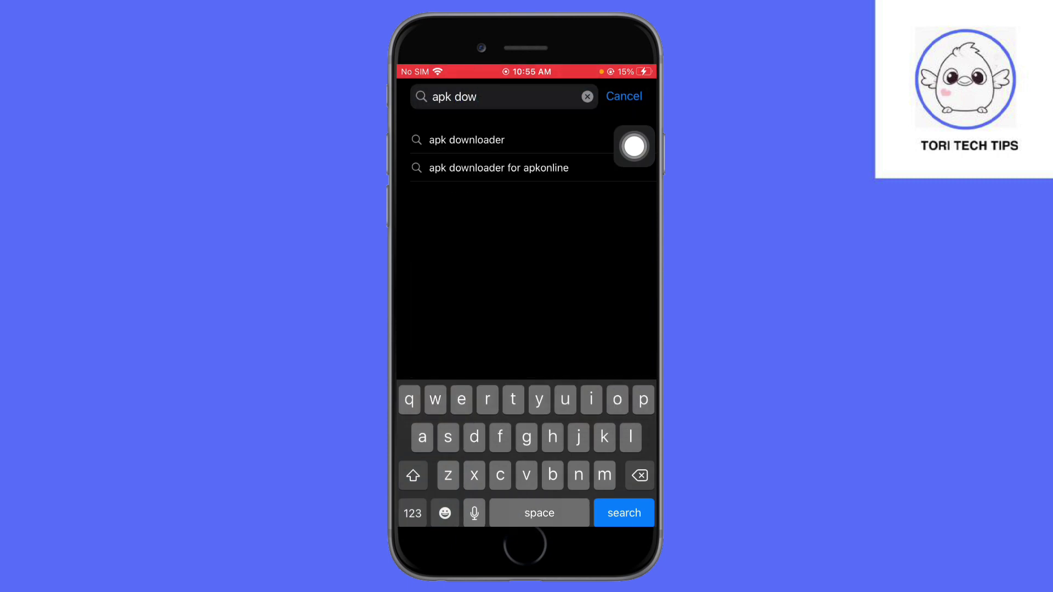
left_click(466, 140)
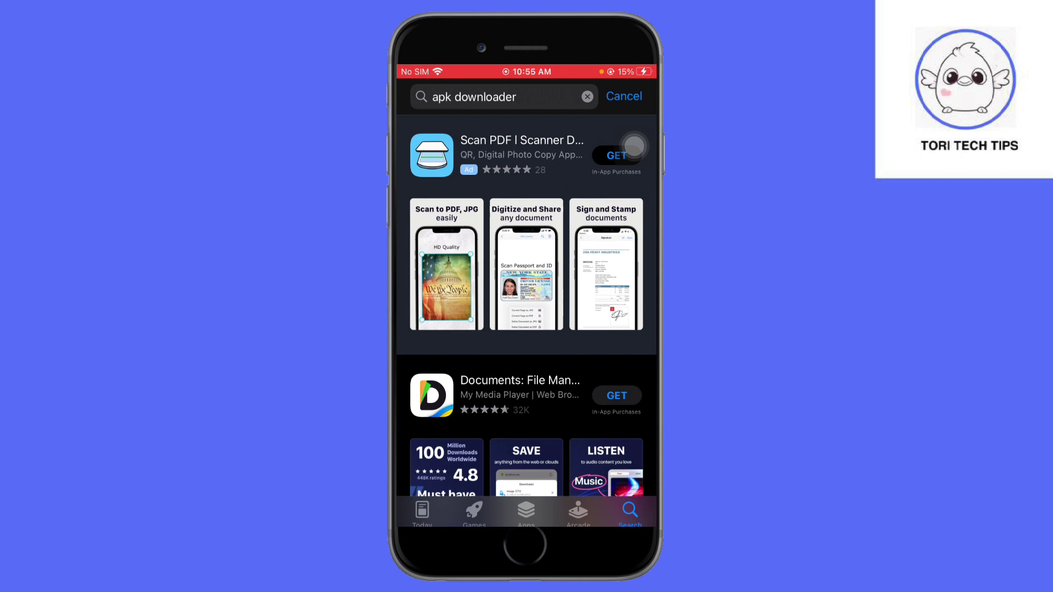
scroll(634, 147, "down", 3)
scroll(633, 147, "down", 5)
scroll(633, 147, "down", 2)
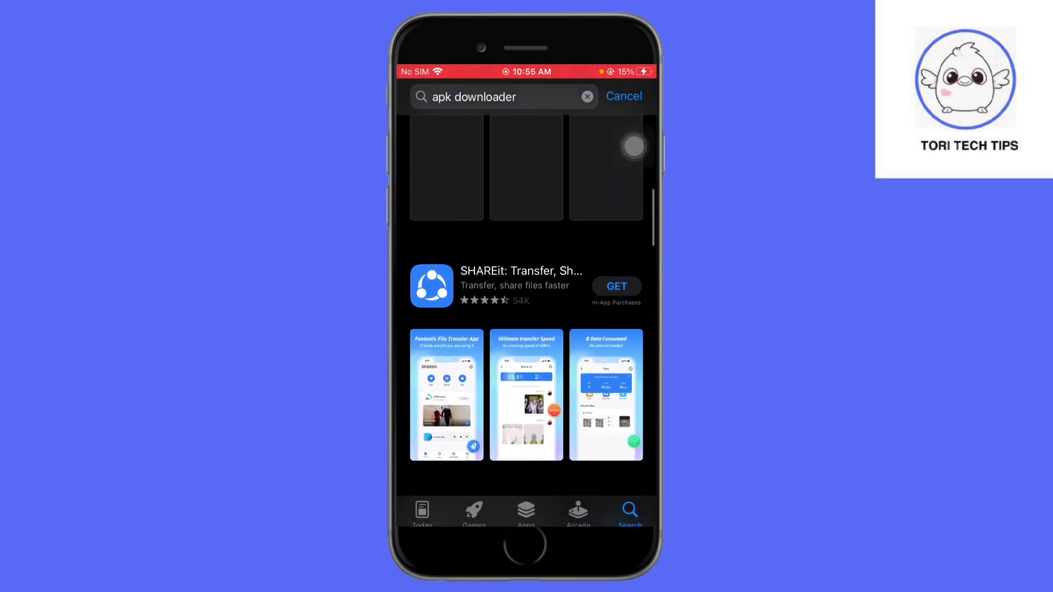
scroll(633, 146, "down", 5)
scroll(633, 146, "down", 1)
scroll(634, 147, "down", 4)
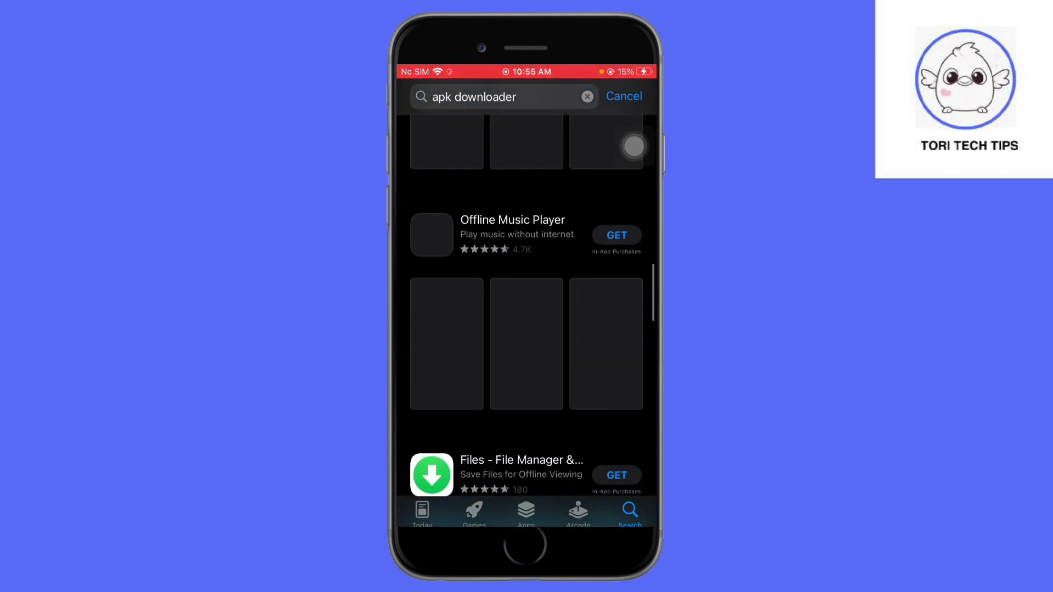
scroll(634, 147, "down", 1)
scroll(633, 146, "down", 1)
scroll(633, 147, "down", 2)
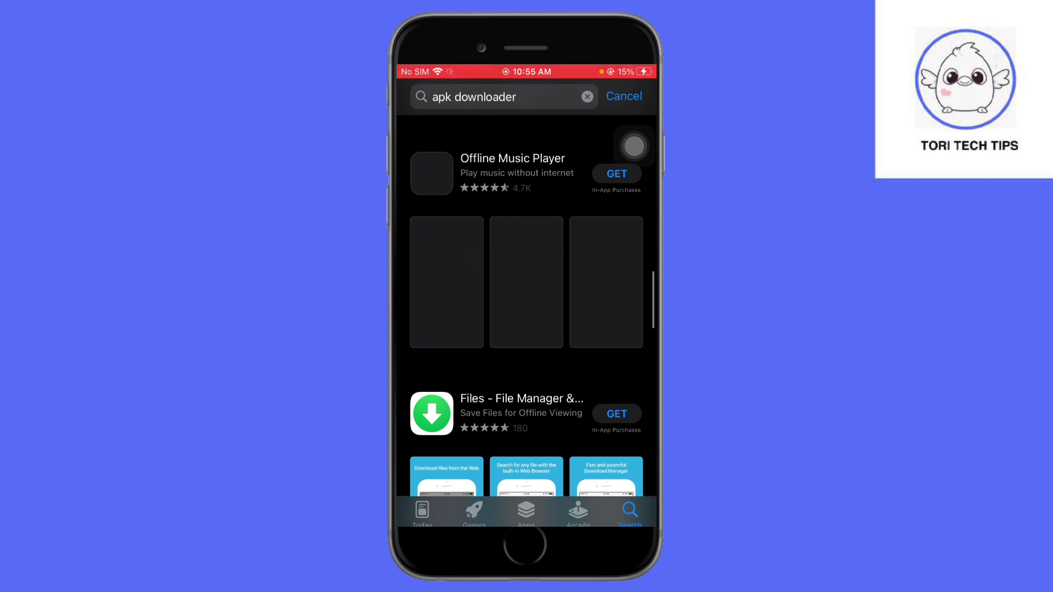
key("super")
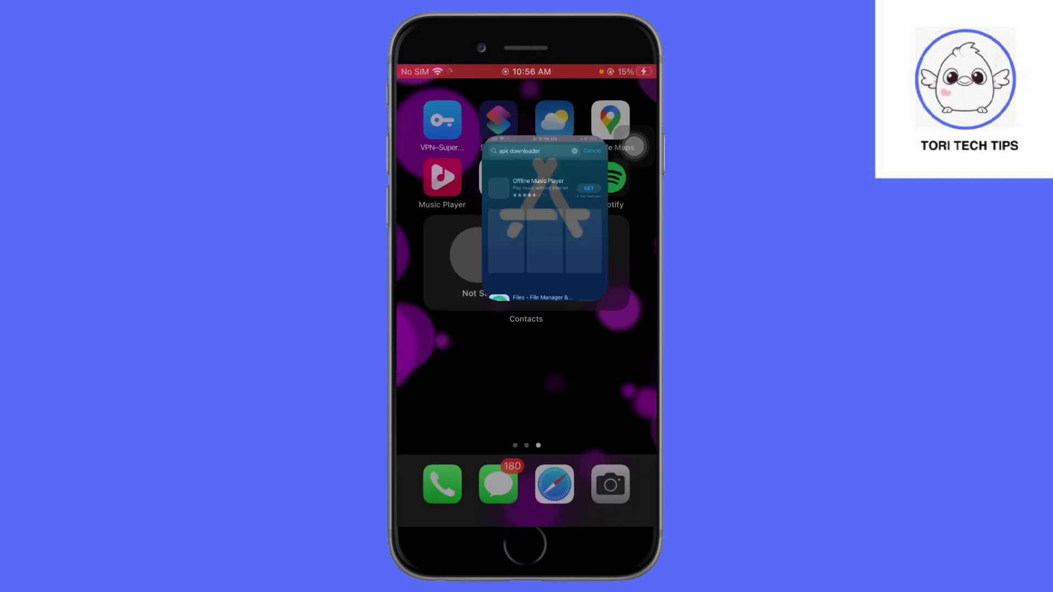